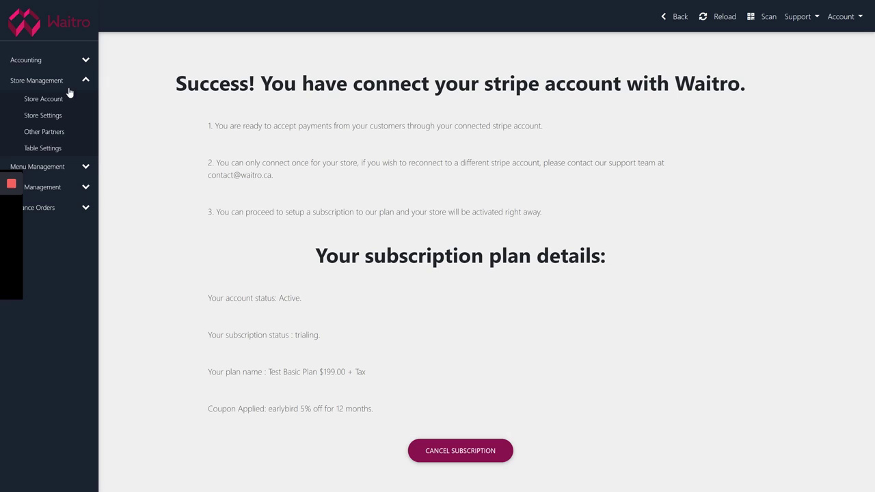
Step: Open the store settings and enter "Burger" as the store description
left_click(43, 116)
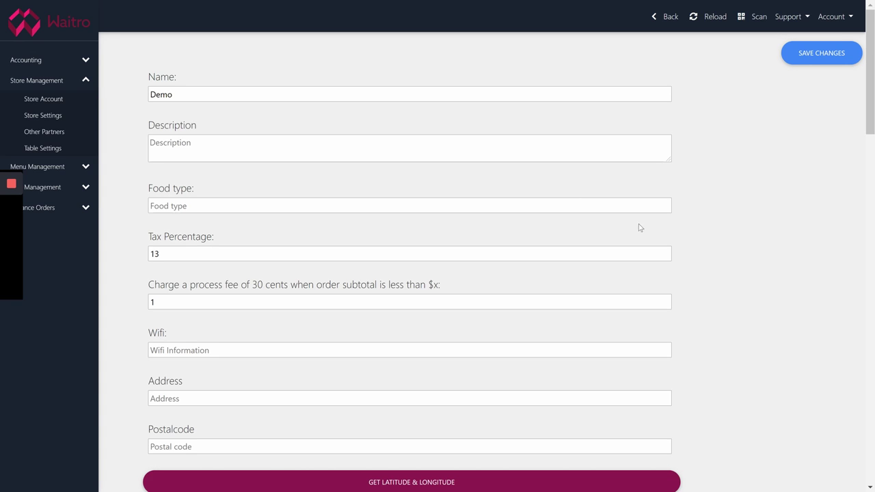
left_click(434, 145)
type("BURG")
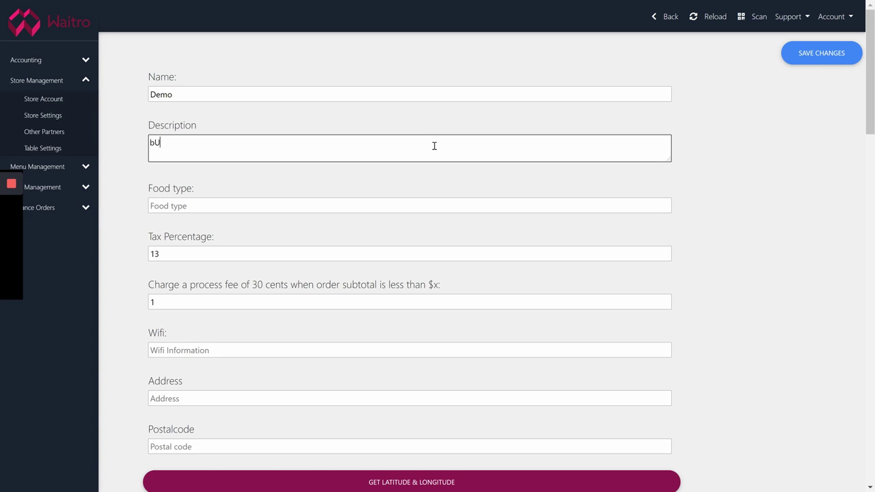
key("BackSpace")
key("BackSpace")
key("BackSpace")
type("ure")
key("BackSpace")
type("ger")
Step: Enter the store's postal code and generate its latitude and longitude from it
scroll(307, 225, "down", 2)
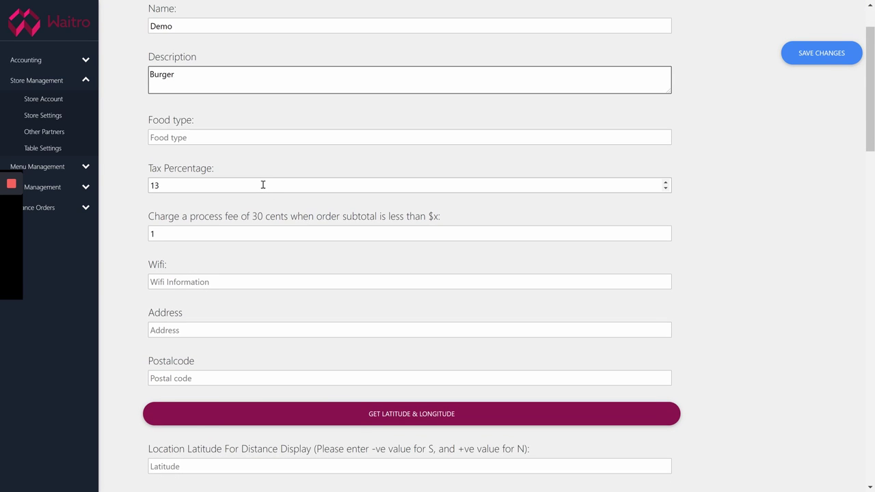
scroll(279, 204, "down", 1)
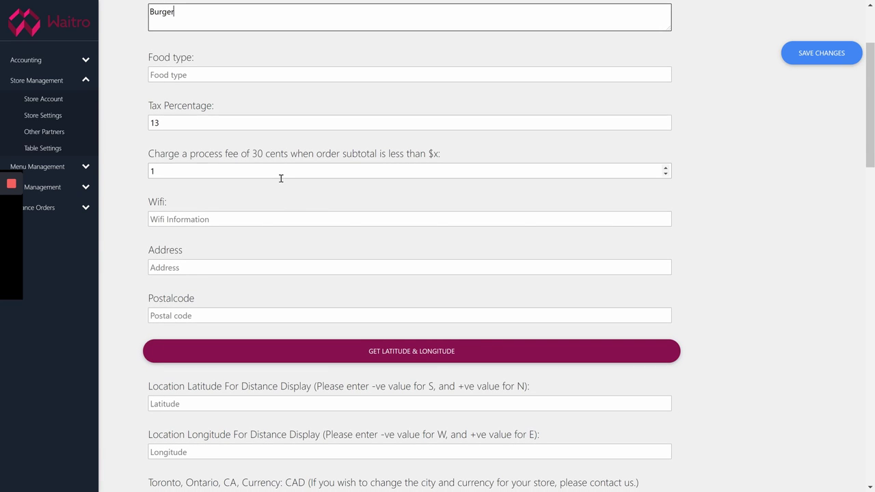
scroll(279, 193, "down", 1)
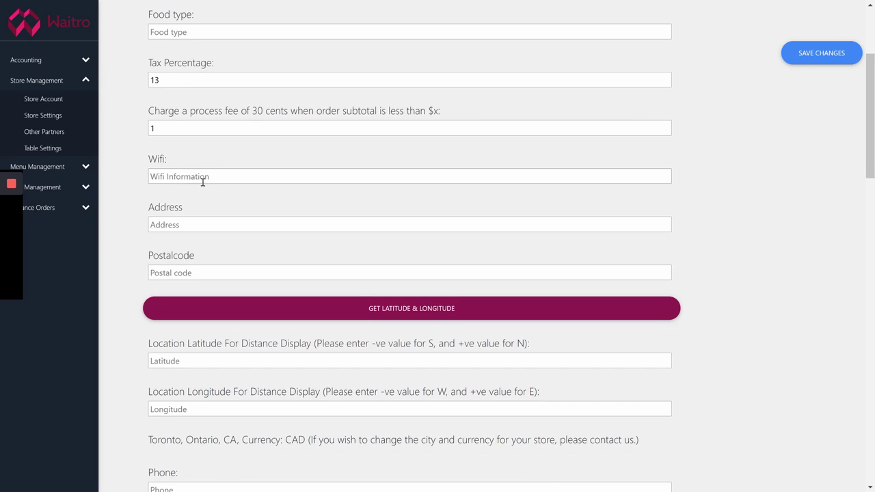
scroll(225, 201, "down", 1)
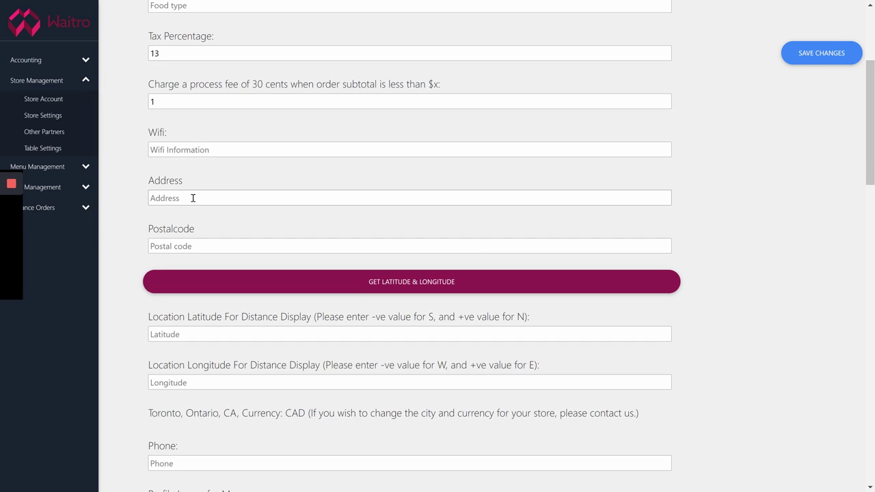
left_click(181, 247)
type("M5S")
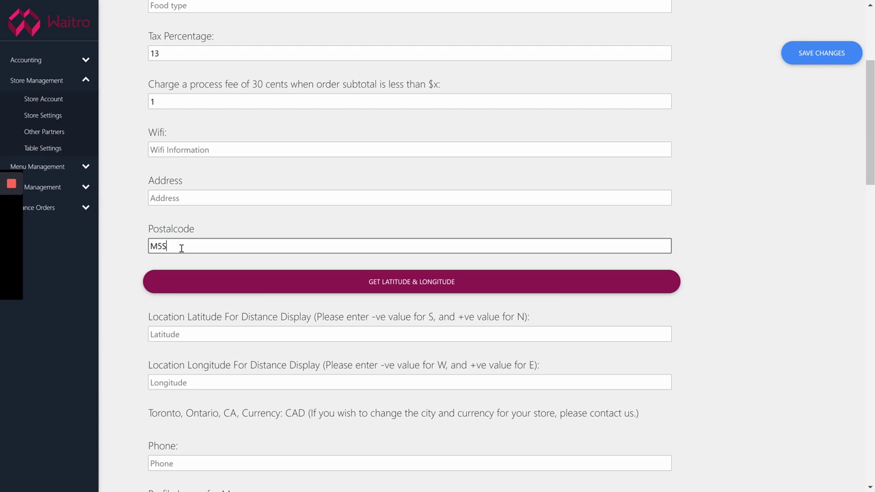
type("0C9")
left_click(372, 281)
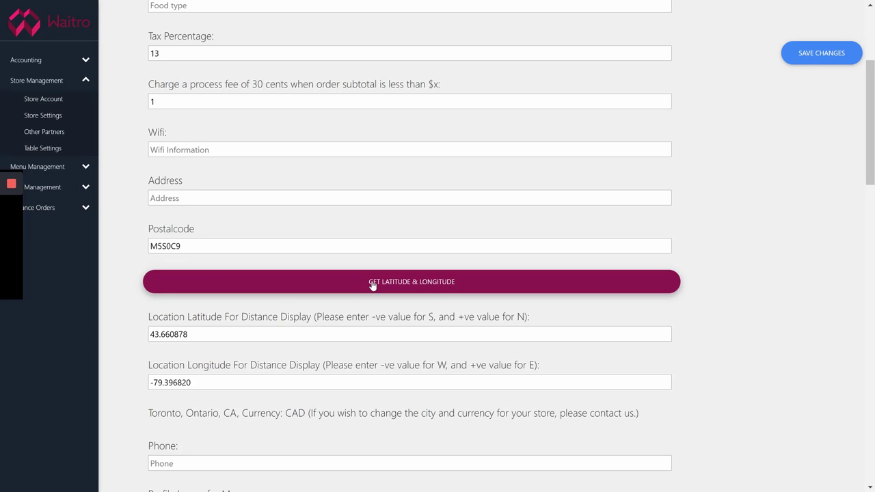
Step: Examine the store's location, phone, image, time zone and operation hours fields, and the Live Mode description with its public profile page URL
scroll(313, 315, "down", 1)
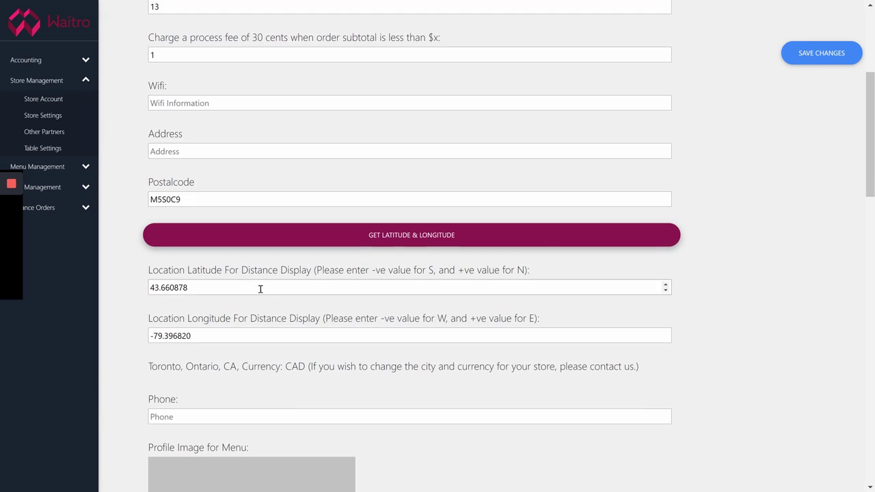
left_click_drag(241, 271, 277, 272)
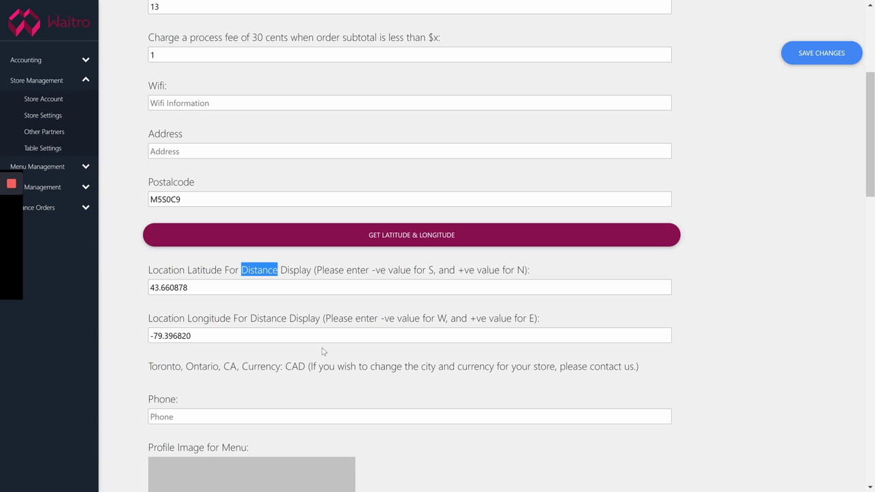
scroll(323, 351, "down", 1)
scroll(328, 345, "down", 2)
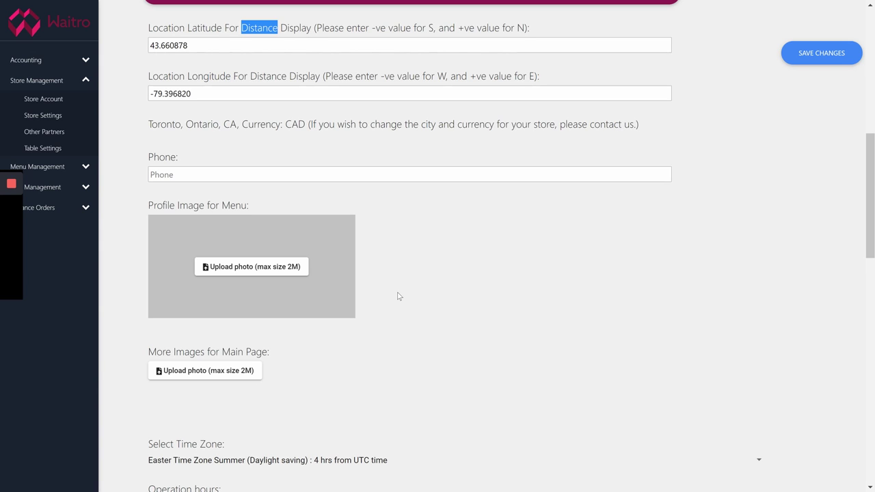
scroll(399, 296, "down", 3)
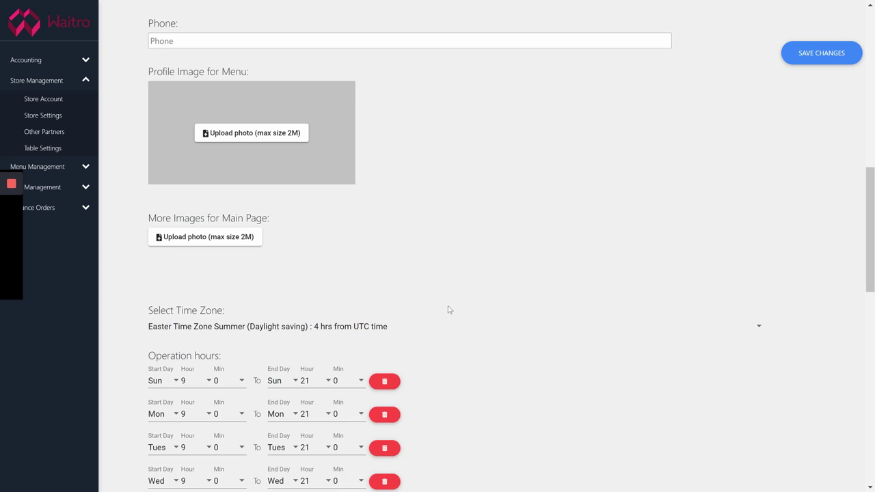
scroll(449, 310, "down", 4)
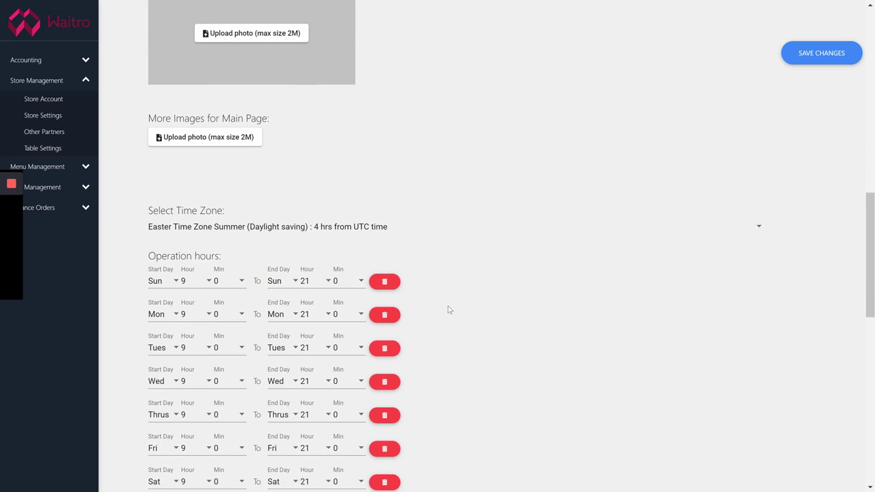
scroll(448, 310, "down", 1)
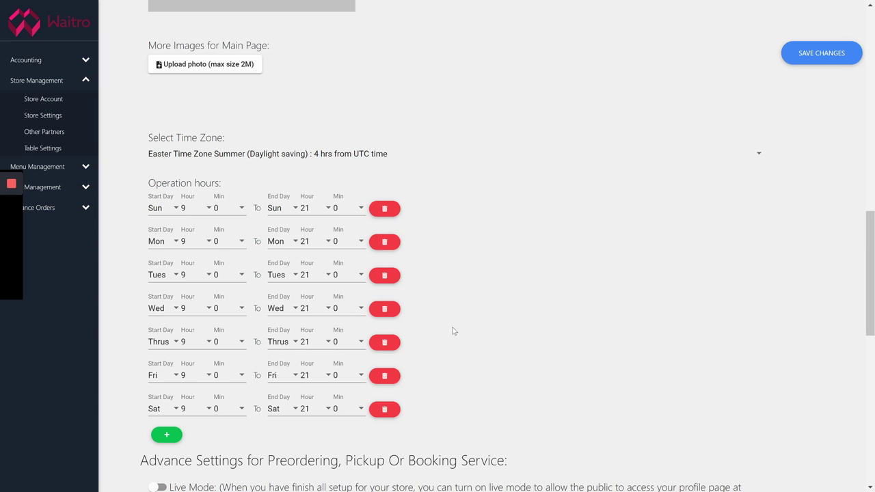
scroll(453, 331, "down", 6)
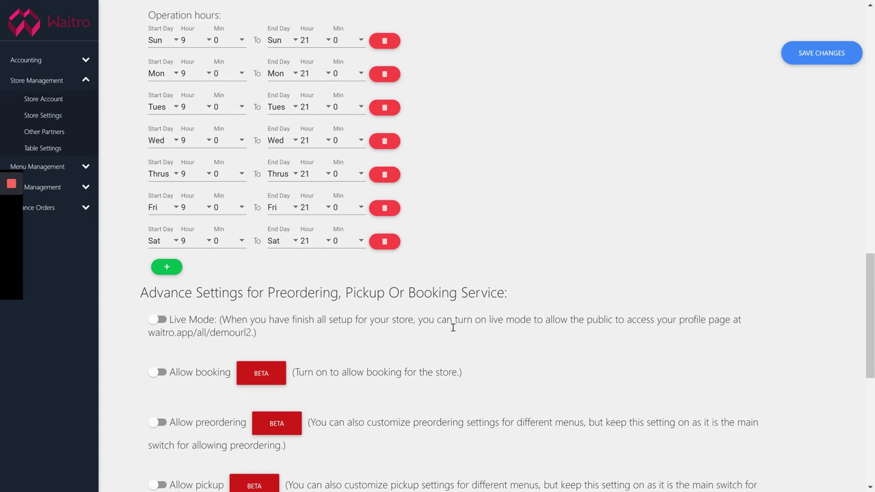
scroll(452, 328, "down", 3)
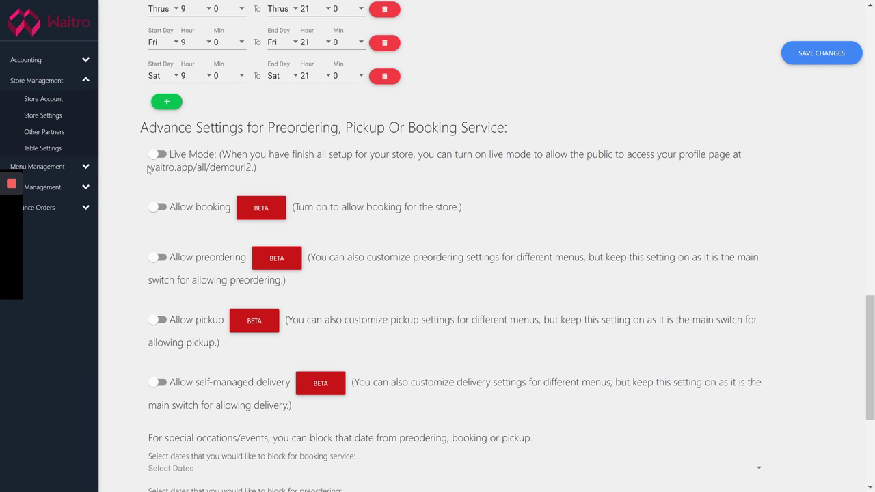
left_click_drag(149, 168, 253, 168)
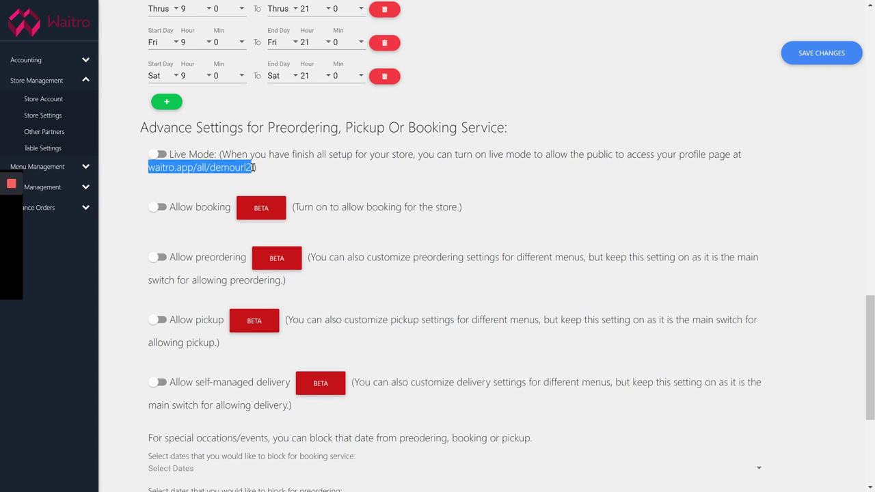
left_click(287, 172)
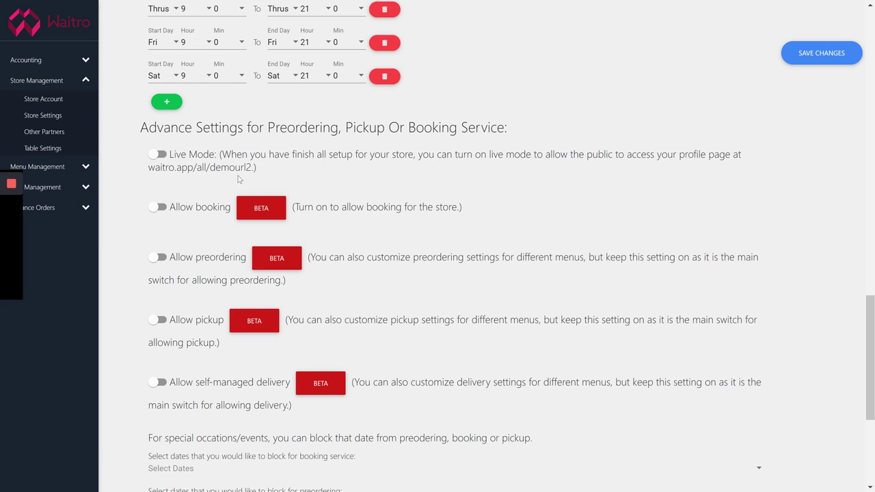
left_click_drag(210, 167, 252, 170)
left_click(273, 172)
Step: Block Jul 26, Jul 27 and Jul 28 for the booking service and save the store settings
scroll(477, 412, "down", 3)
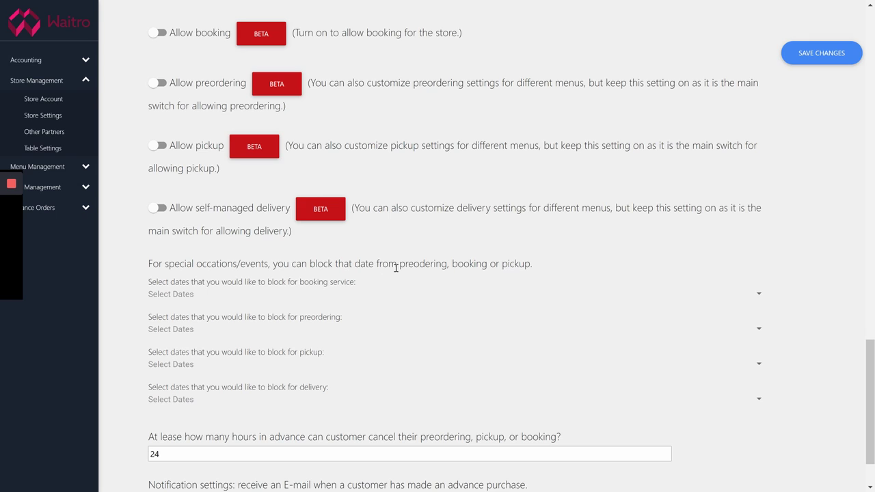
left_click(309, 298)
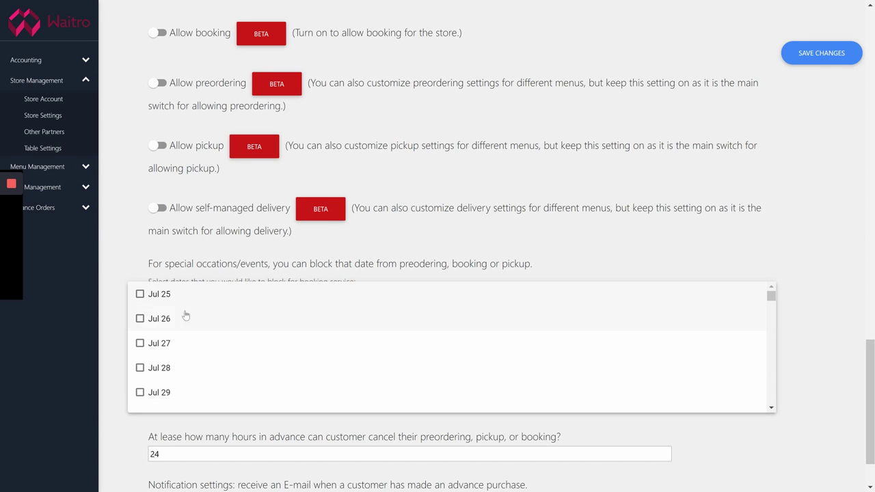
left_click(176, 320)
left_click(159, 343)
left_click(159, 368)
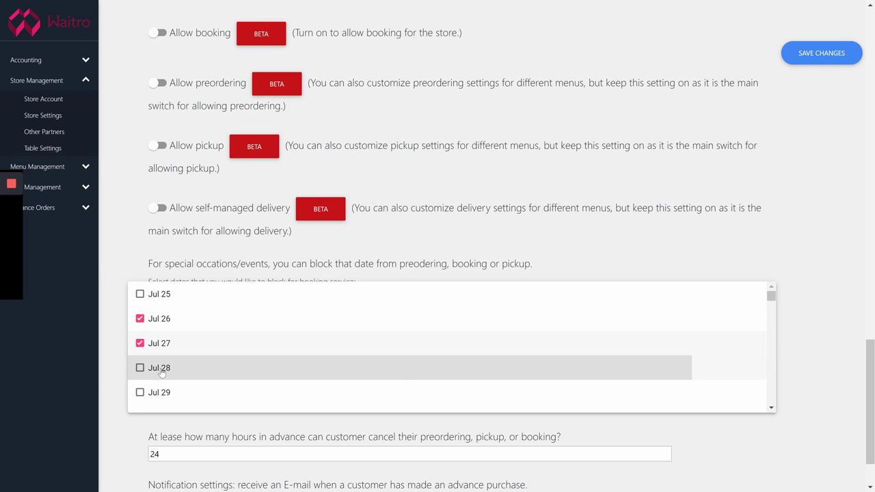
left_click(120, 333)
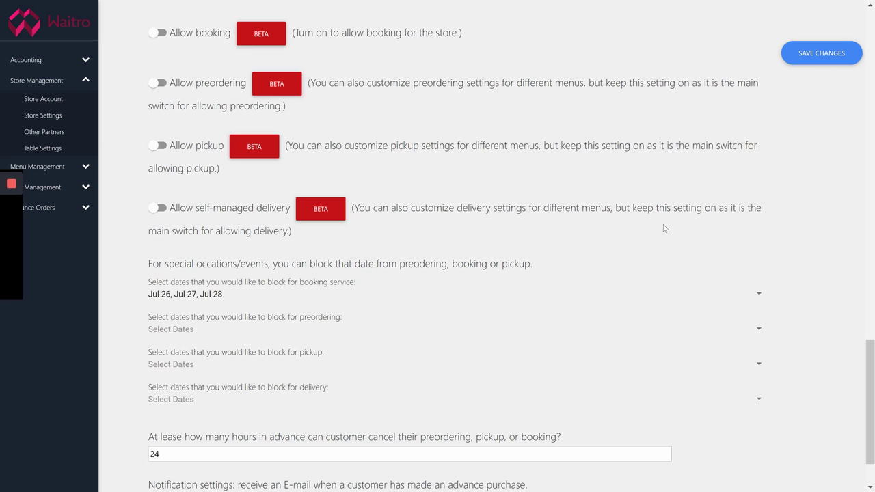
left_click(820, 56)
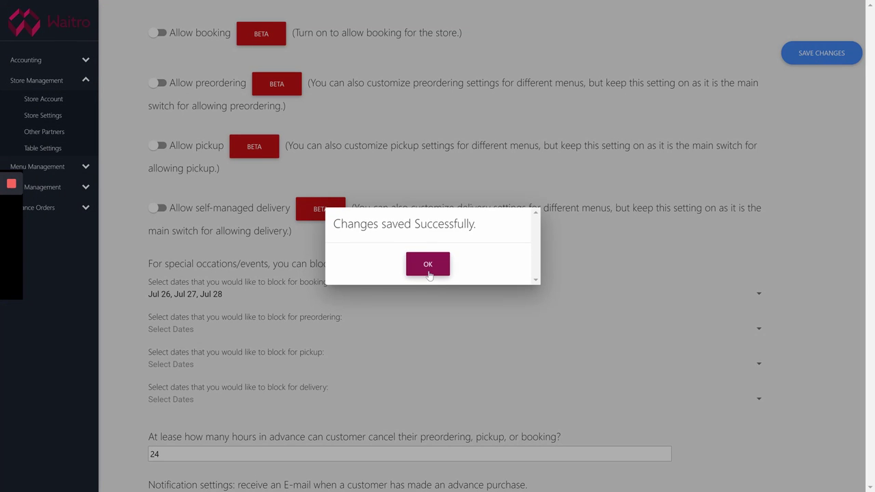
left_click(428, 264)
Step: Check the notification settings at the end of the form, and open the Advance Order section of the table settings
scroll(437, 384, "down", 1)
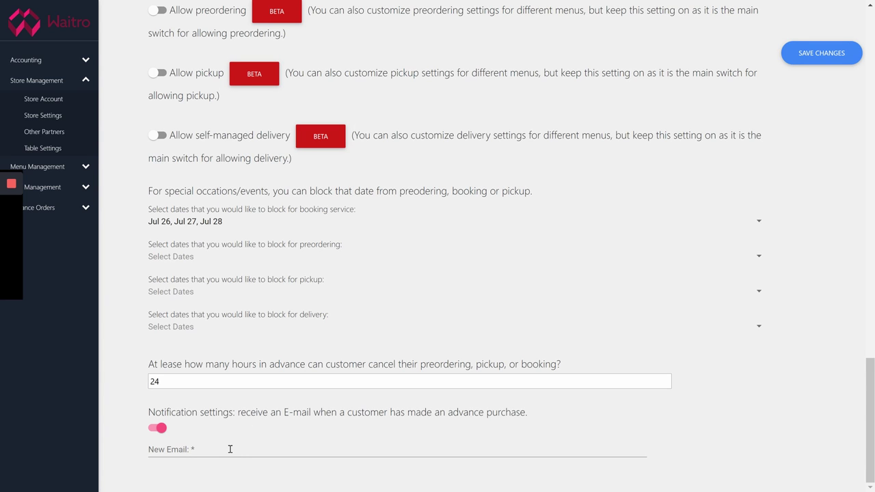
scroll(230, 449, "up", 10)
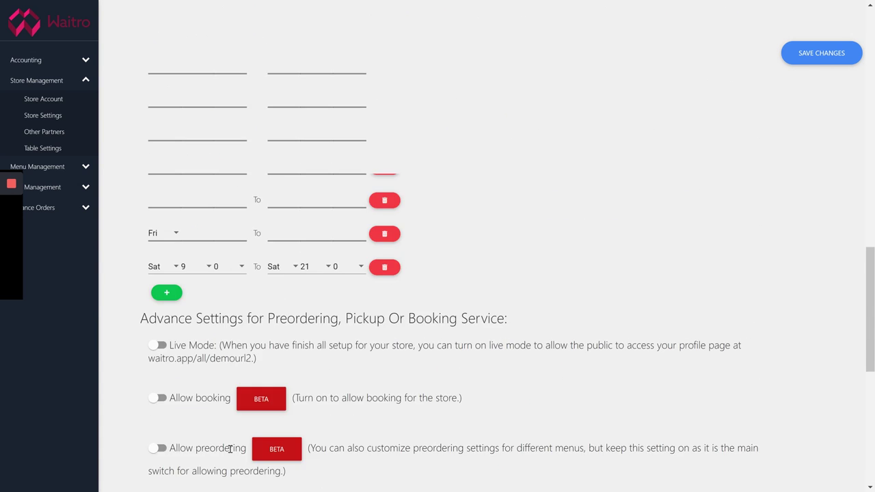
scroll(230, 449, "up", 5)
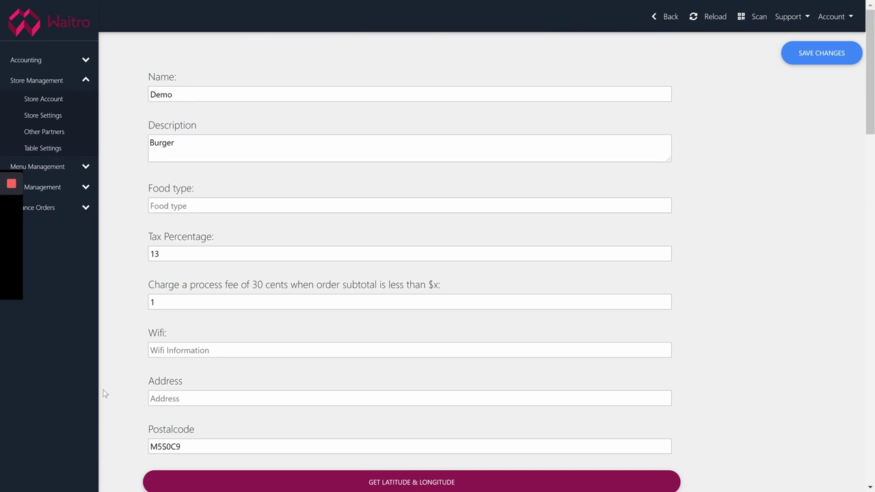
left_click(43, 148)
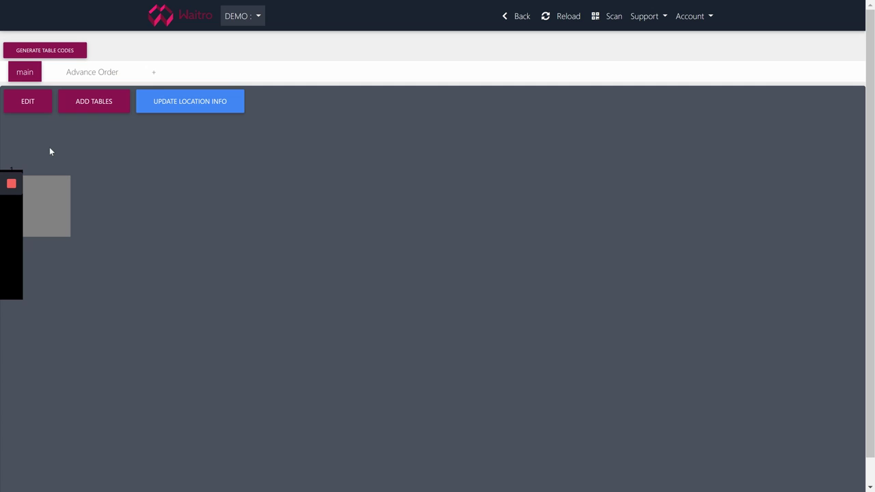
left_click(102, 80)
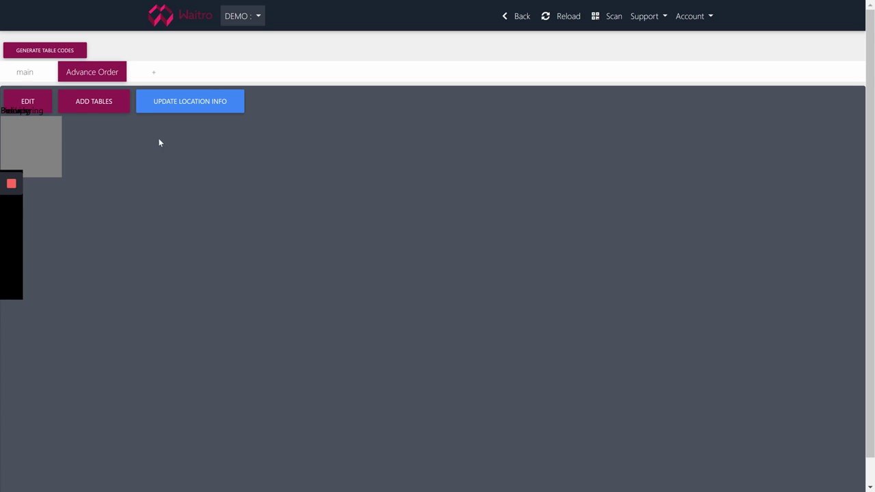
Step: Spread the overlapping Booking, Preordering, Pickup and Delivery tables into a row in that order, and save the layout as default
left_click(43, 102)
left_click_drag(26, 131, 141, 163)
left_click_drag(56, 139, 281, 177)
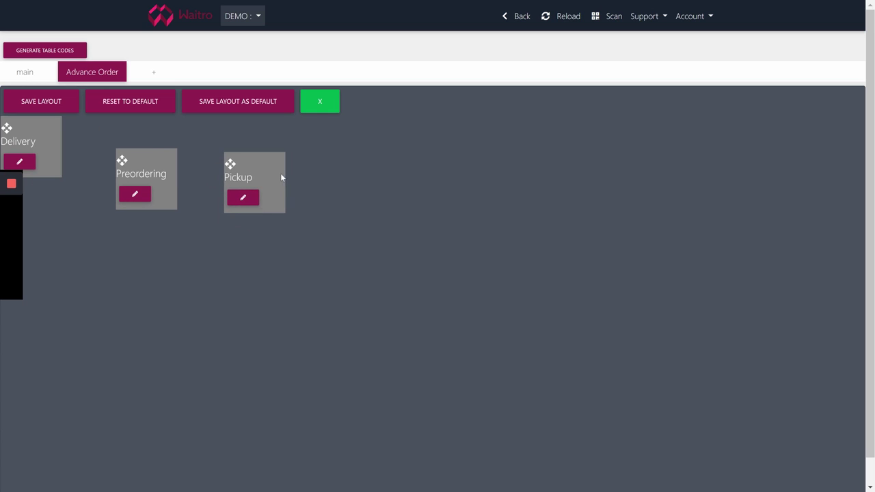
left_click_drag(44, 138, 226, 179)
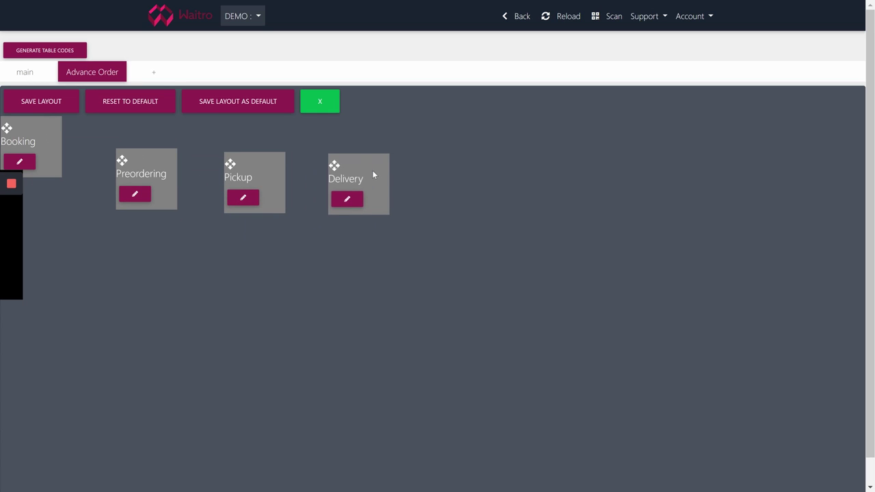
left_click_drag(31, 140, 62, 171)
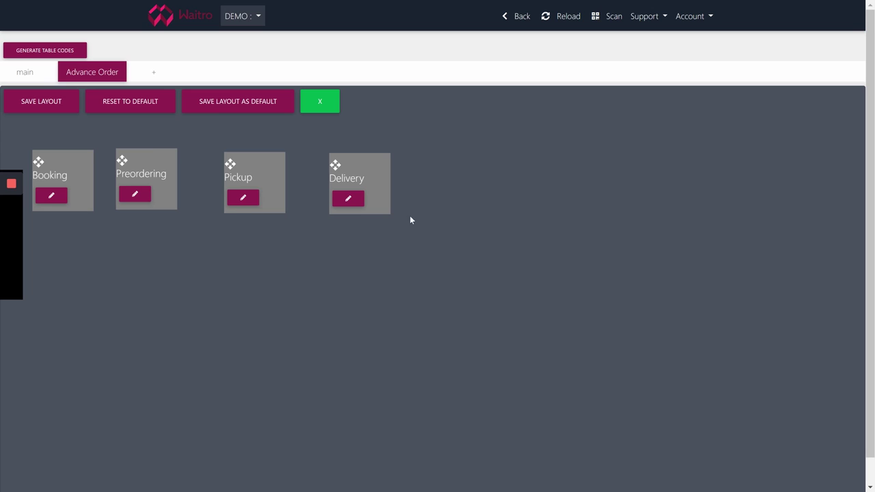
left_click(224, 105)
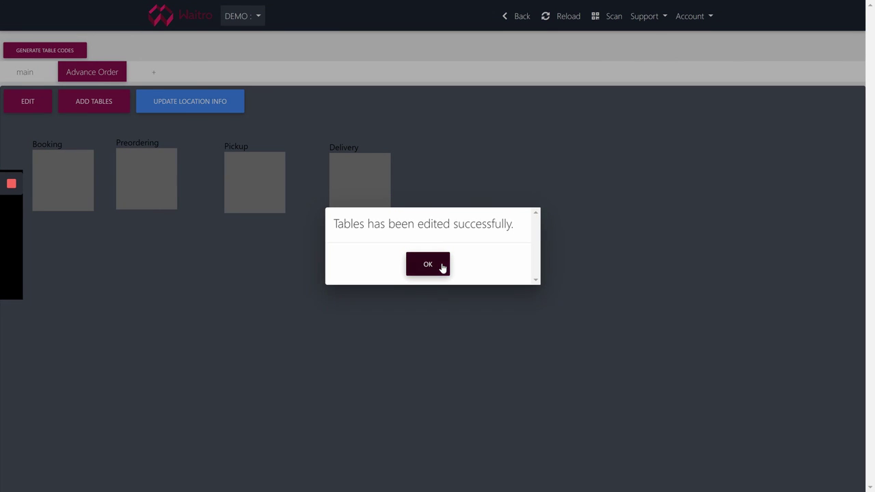
left_click(428, 265)
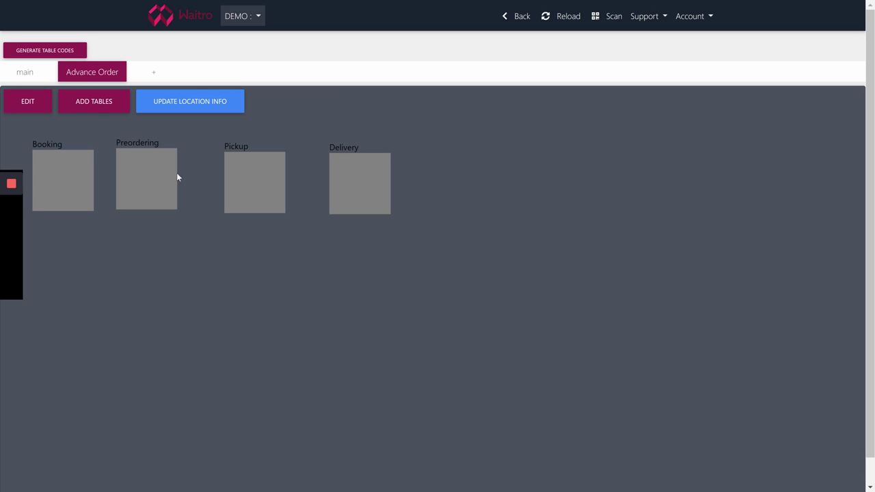
Step: Create a new table section named Balcony with index 1
left_click(25, 74)
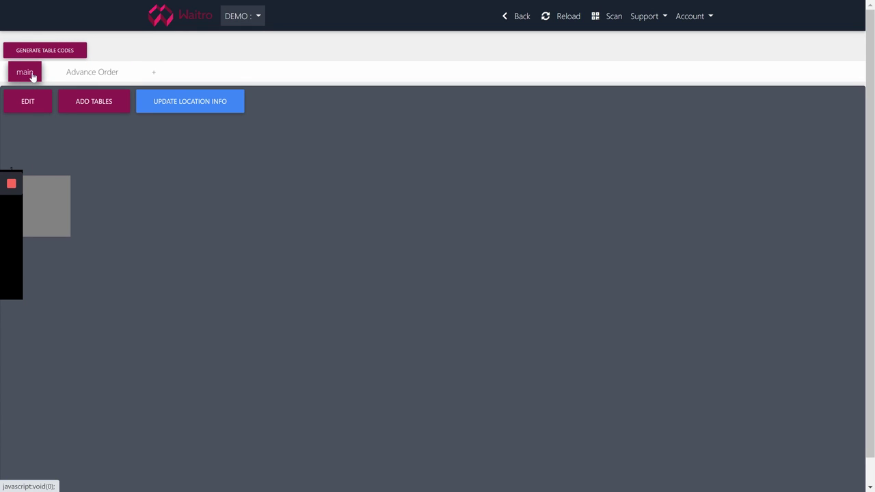
left_click(154, 74)
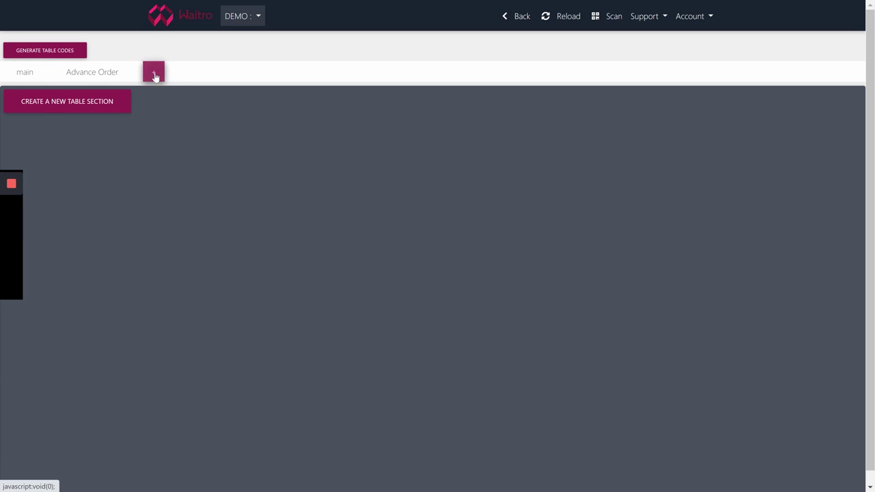
left_click(83, 100)
left_click(328, 101)
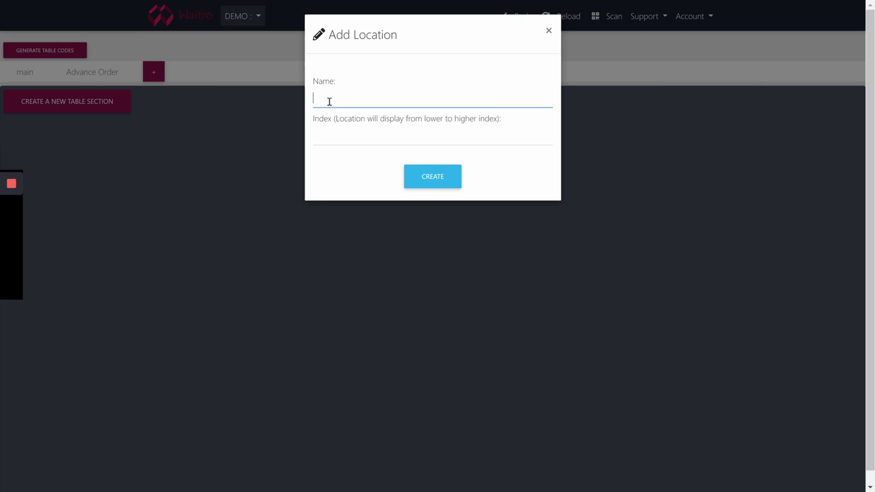
type("back")
key("BackSpace")
key("BackSpace")
key("BackSpace")
key("BackSpace")
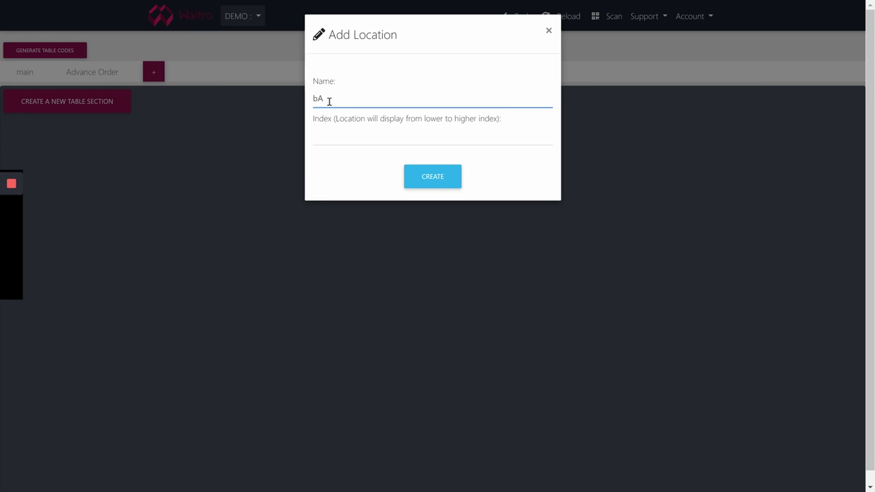
type("Bac")
key("BackSpace")
type("lcony")
left_click(329, 134)
type("1")
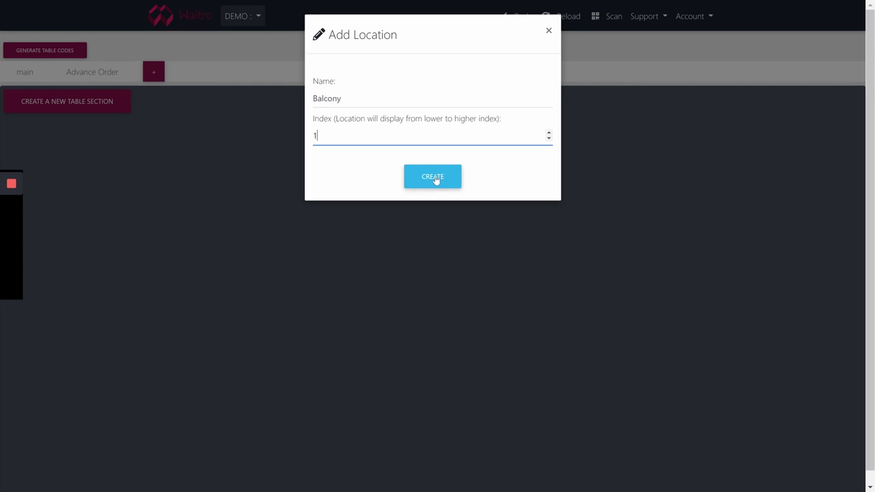
left_click(435, 178)
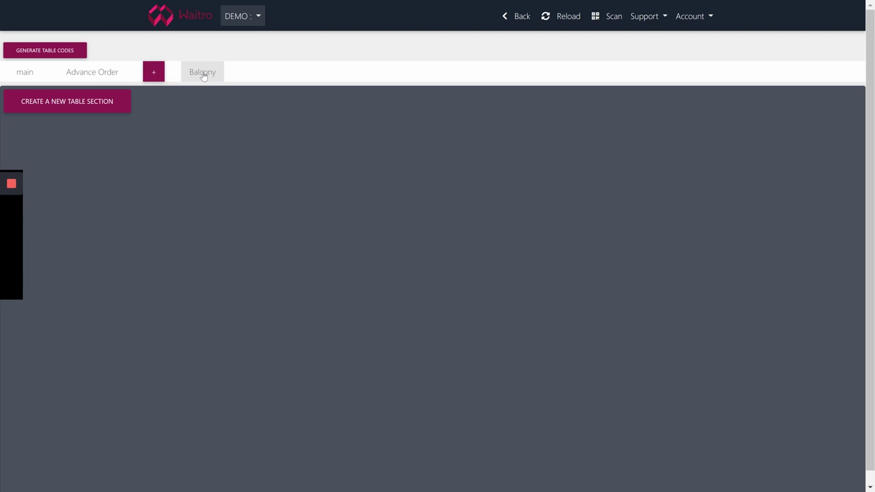
Step: Add two tables named 51 and 52 to the Balcony section, with a circle shape for table 51
left_click(203, 73)
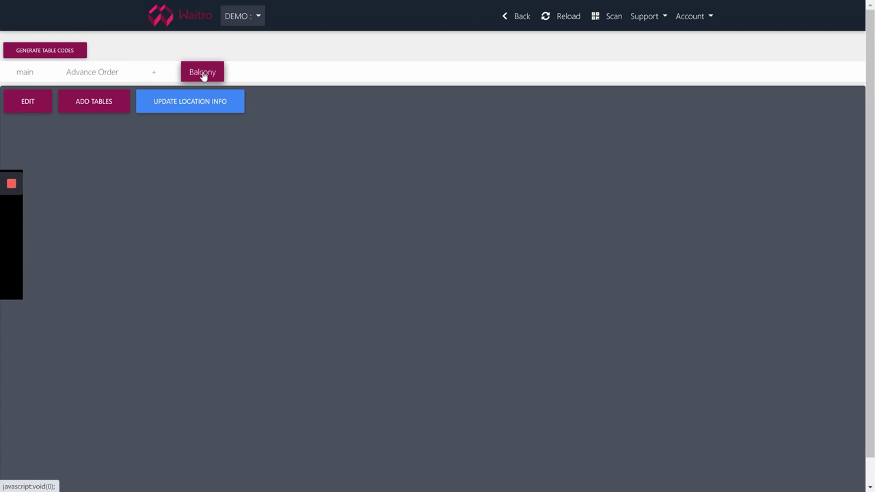
left_click(94, 109)
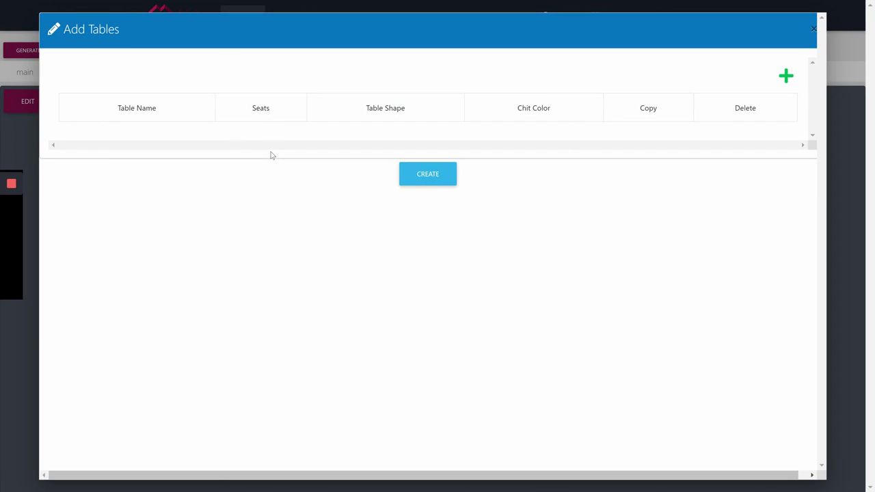
left_click(786, 77)
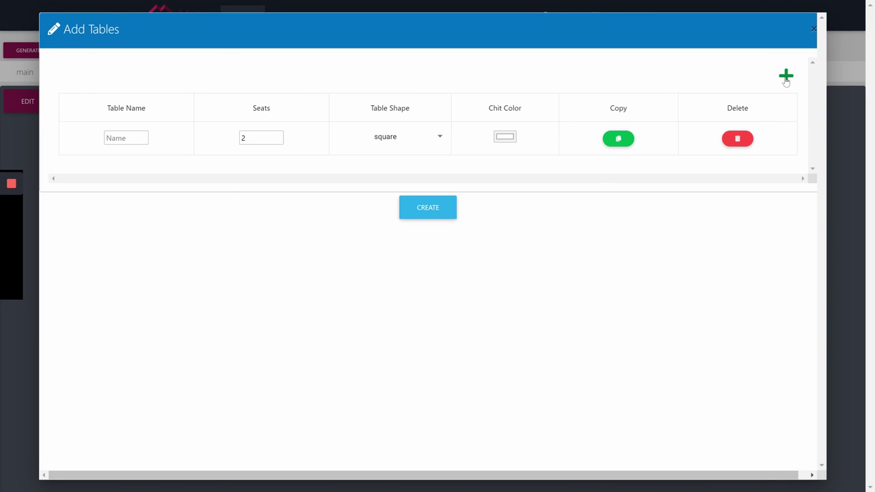
left_click(786, 77)
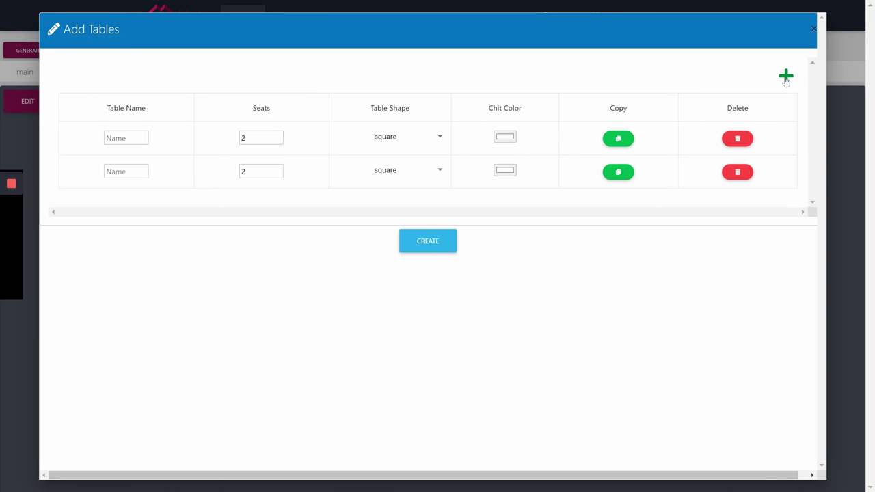
left_click(124, 136)
type("51")
left_click(115, 168)
type("5")
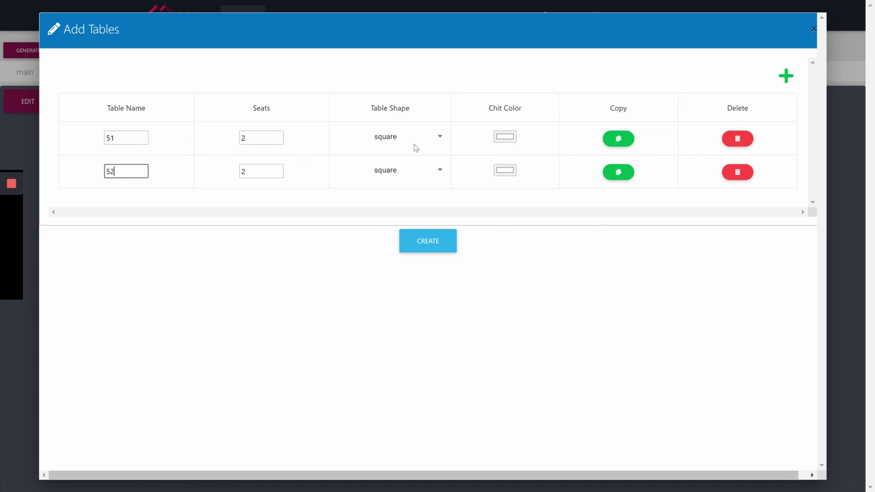
left_click(437, 140)
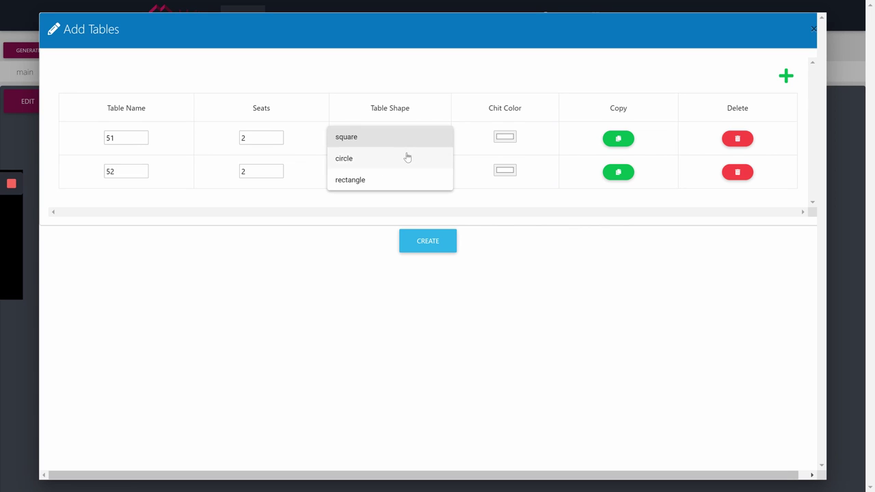
left_click(406, 157)
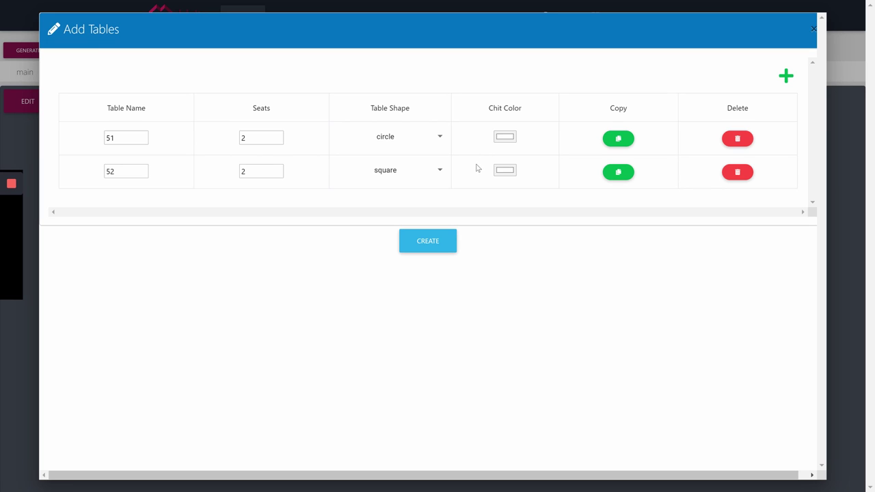
left_click(432, 252)
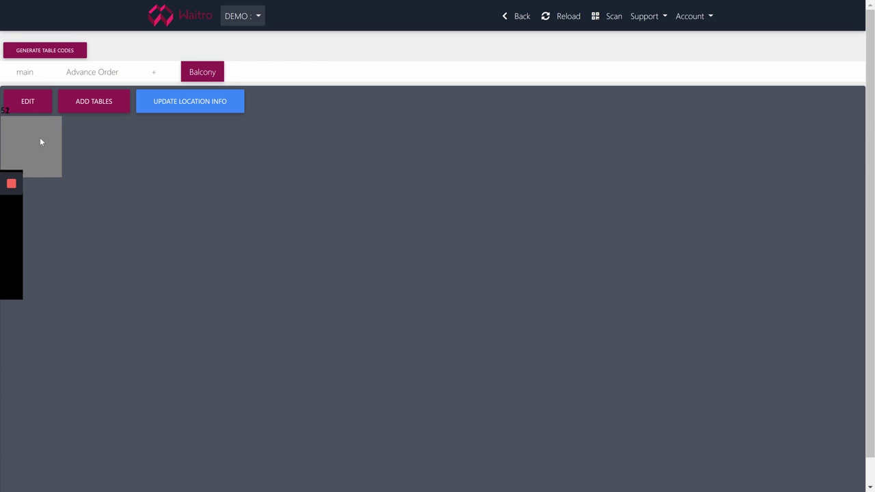
Step: Edit the Balcony layout and separate the overlapping tables, placing circular table 51 to the left of square table 52
left_click(33, 103)
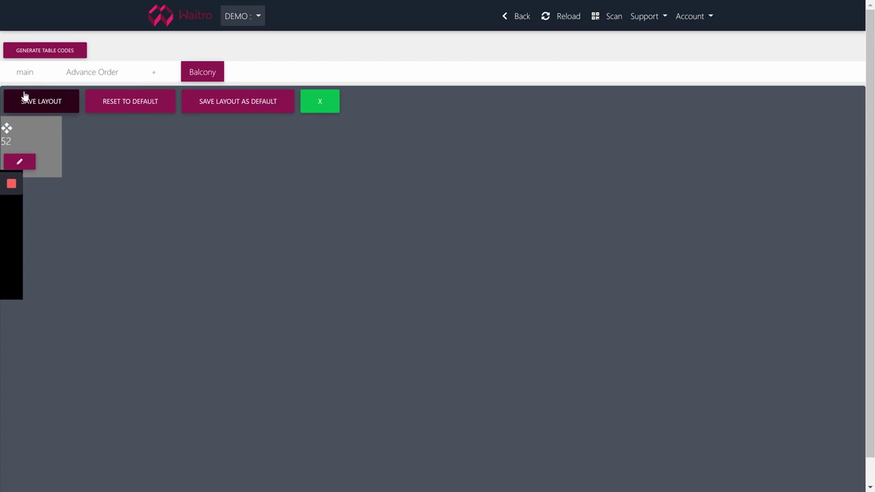
left_click_drag(38, 138, 252, 208)
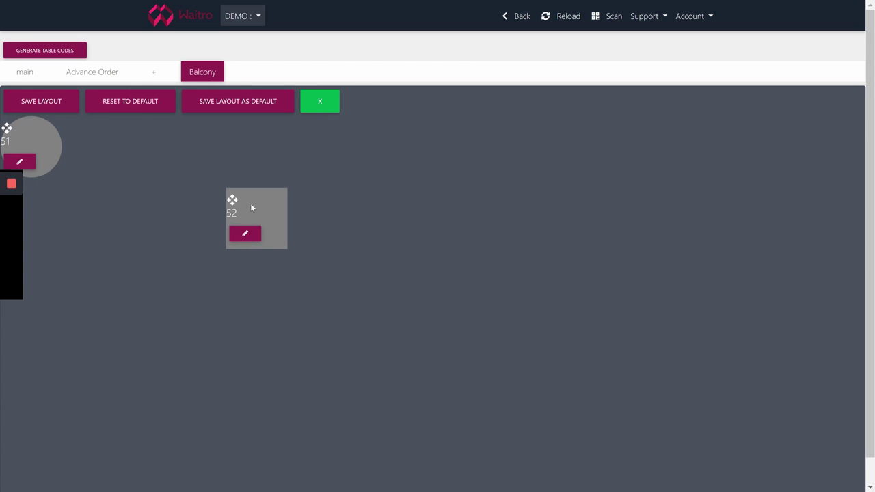
left_click_drag(36, 144, 141, 222)
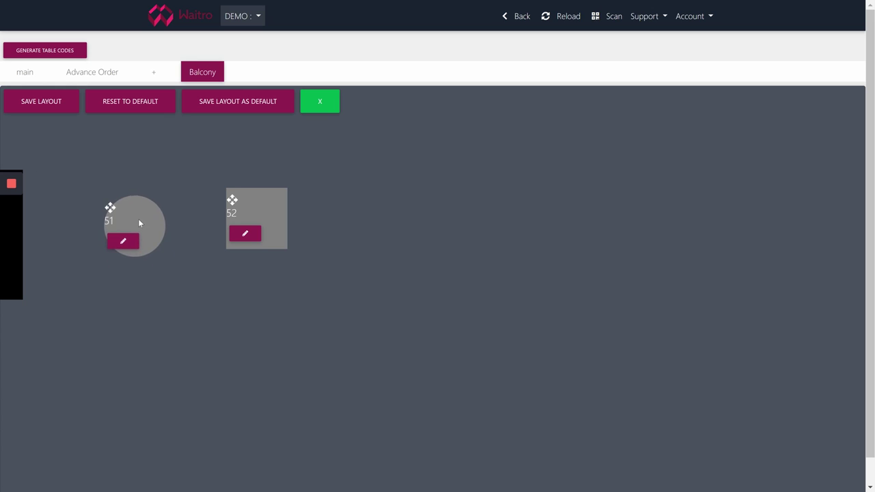
Step: Set table 52's width to 12 and change its shape to rectangle
left_click(241, 237)
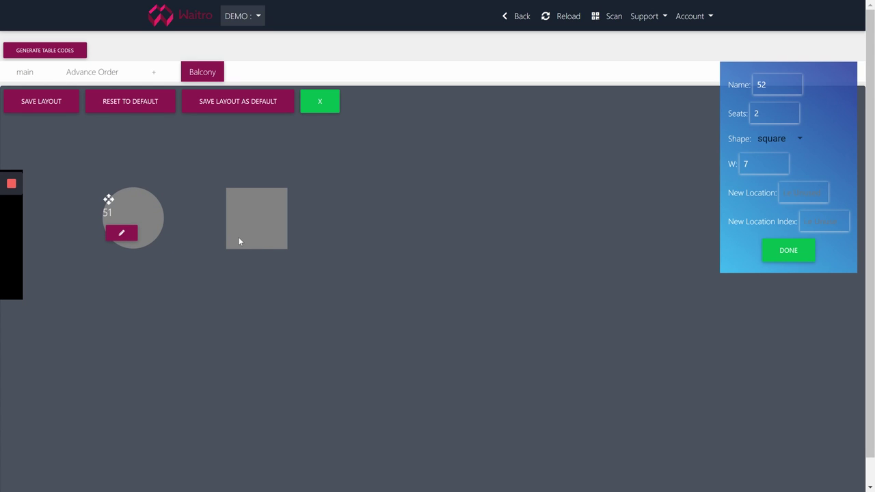
left_click(781, 162)
left_click(781, 162)
left_click(781, 162)
left_click(781, 161)
left_click(781, 162)
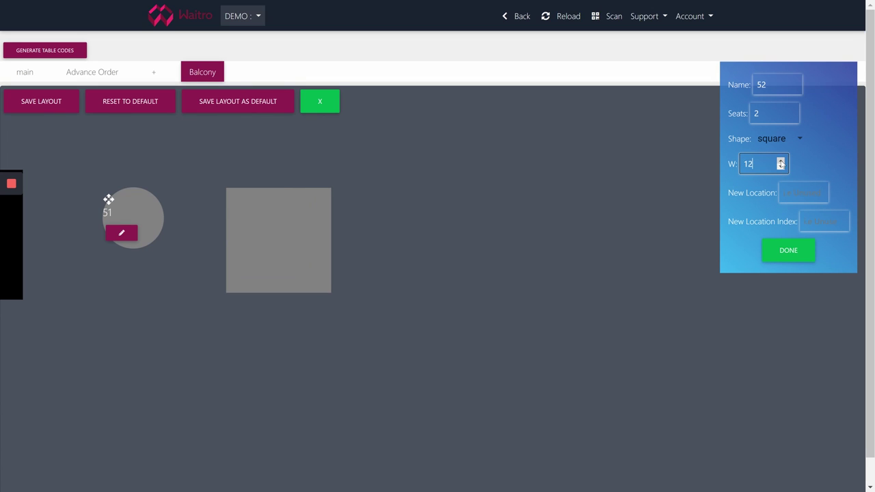
left_click(800, 141)
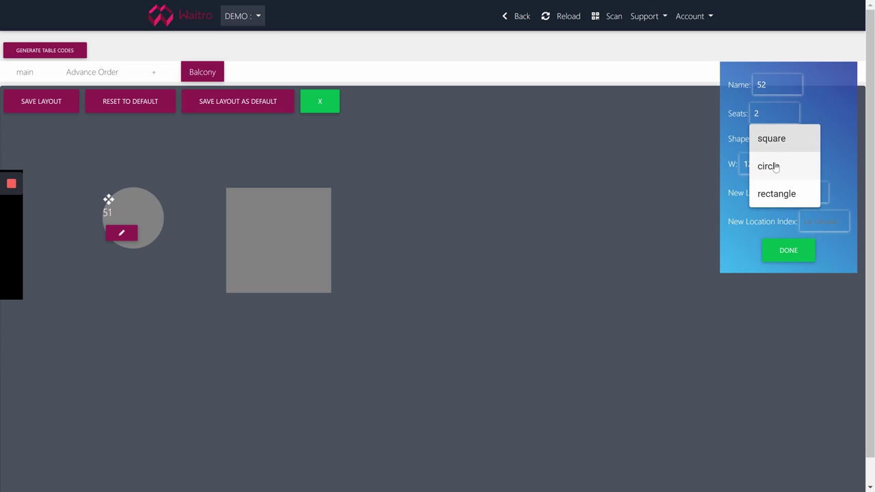
left_click(770, 194)
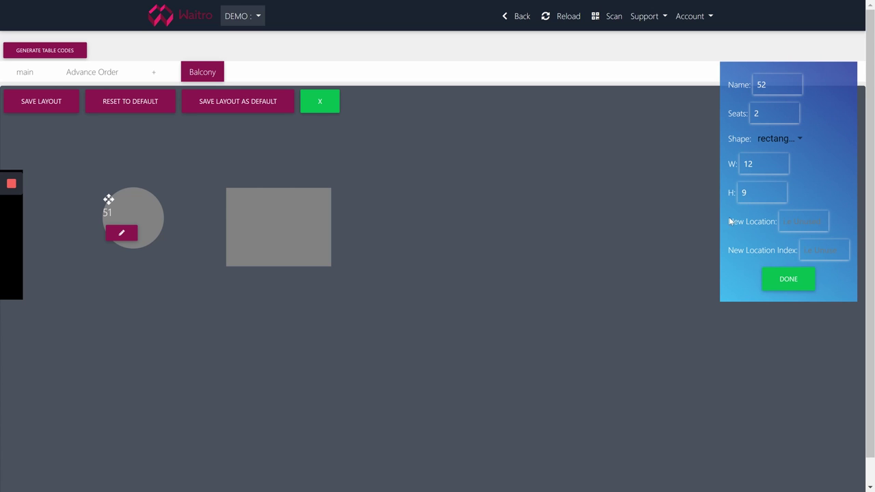
Step: Assign table 52 to the new location main and finish editing the table
left_click(790, 222)
type("main")
left_click(790, 279)
Step: Position table 52 to the right of the existing table in the main section, save the layout as default, and return to Balcony
left_click(25, 73)
left_click_drag(7, 136, 163, 183)
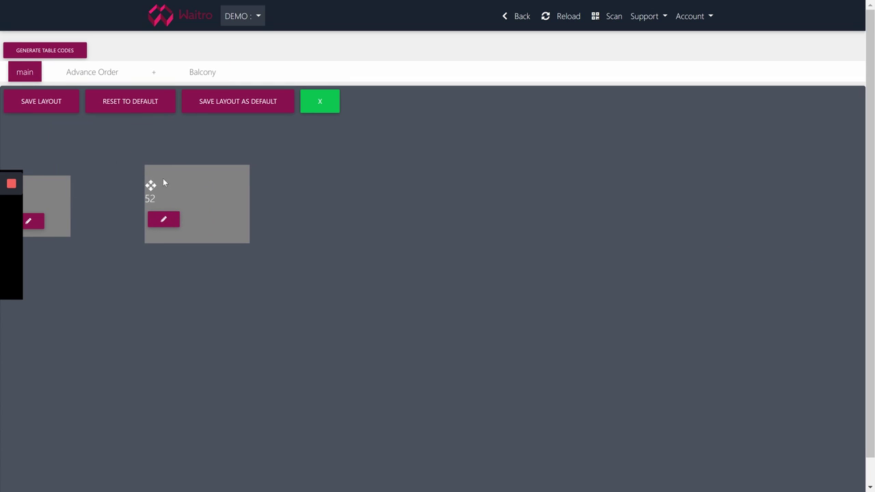
left_click(239, 107)
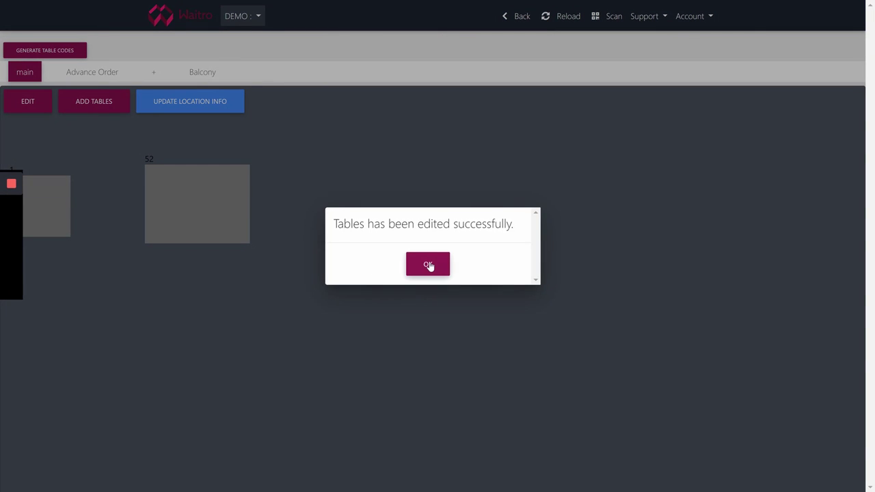
left_click(428, 264)
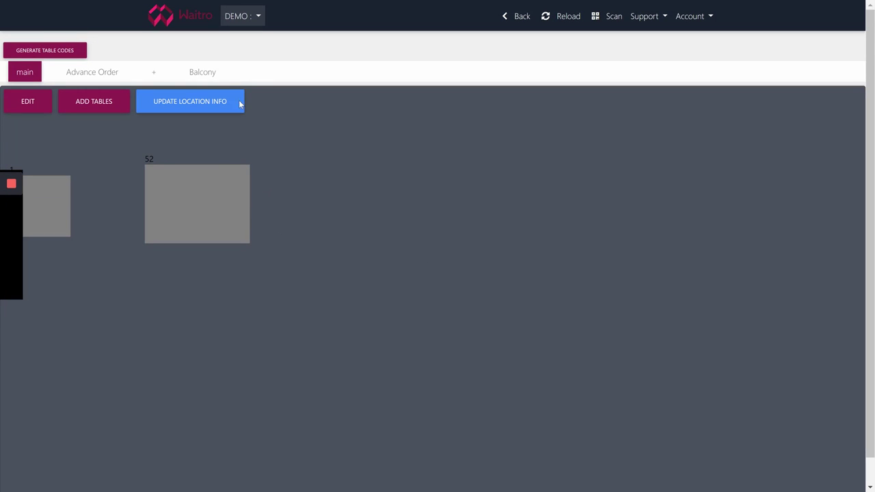
left_click(203, 72)
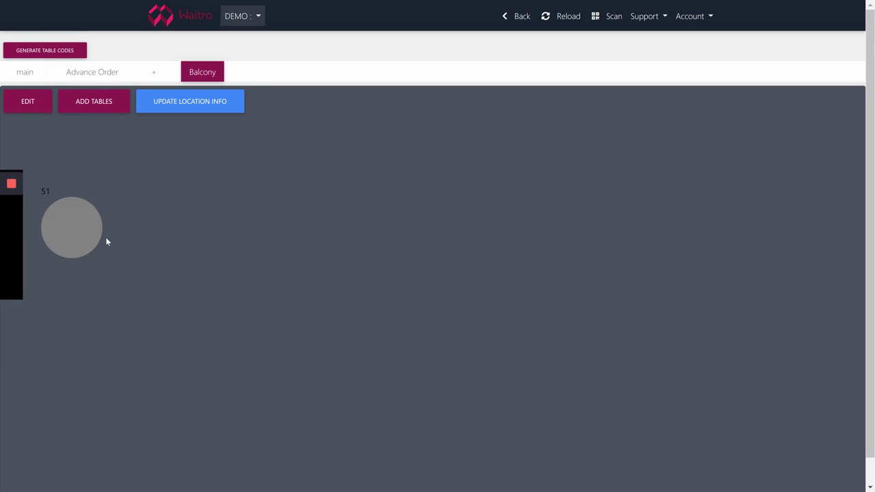
Step: Generate the table codes and set the total width and total height of the code cards to 9
left_click(48, 54)
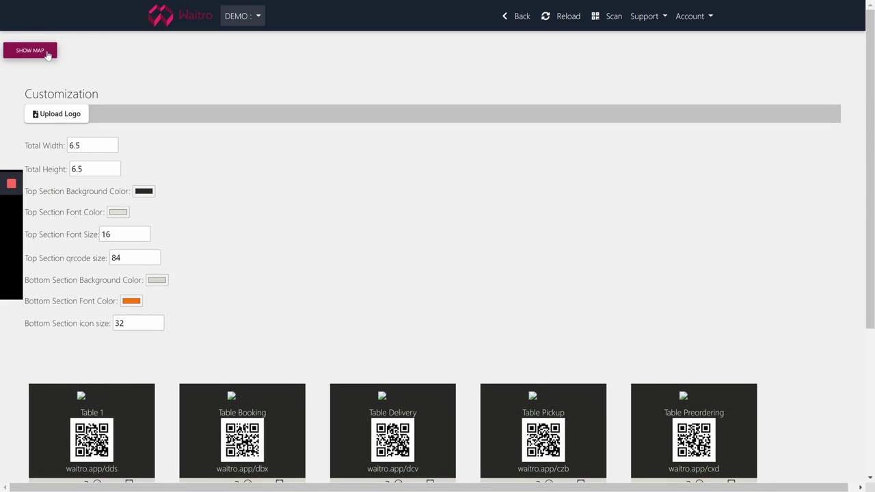
scroll(173, 215, "down", 1)
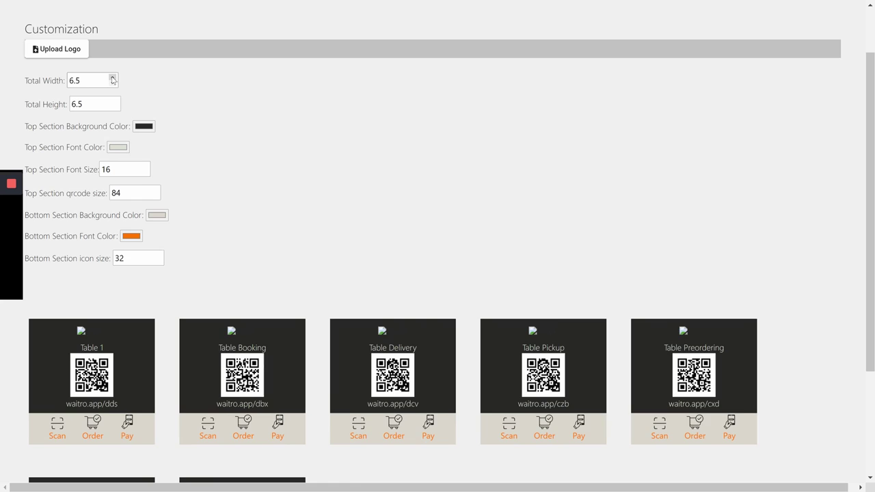
left_click(112, 79)
left_click(112, 79)
left_click(112, 79)
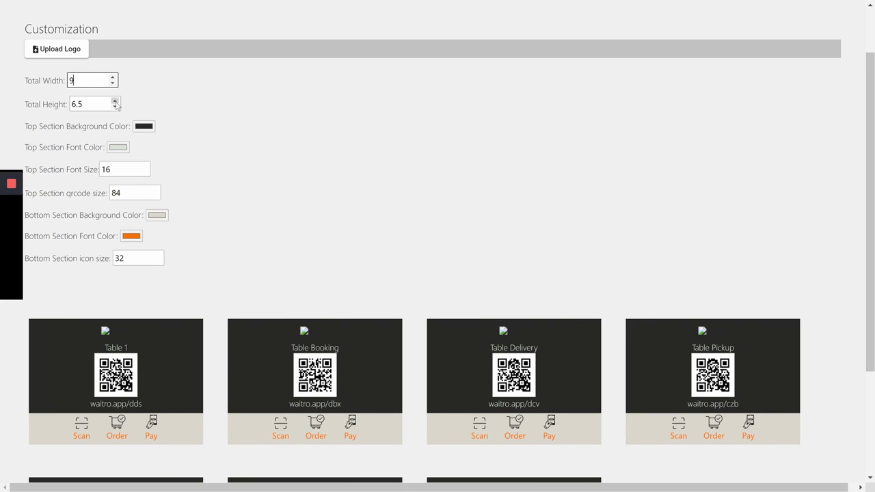
left_click(115, 101)
left_click(115, 101)
left_click(115, 101)
Step: Set the top section QR code size to 120
scroll(160, 212, "down", 1)
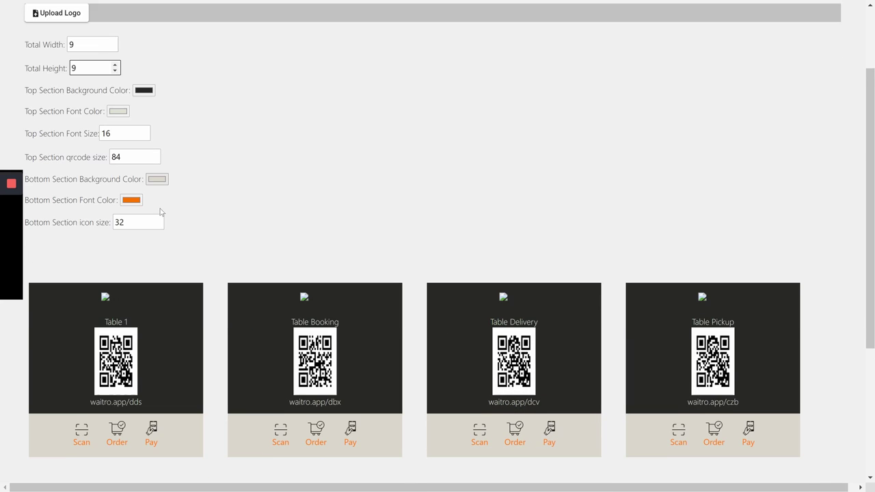
left_click(154, 131)
left_click(155, 131)
left_click(155, 130)
left_click(155, 130)
left_click(154, 131)
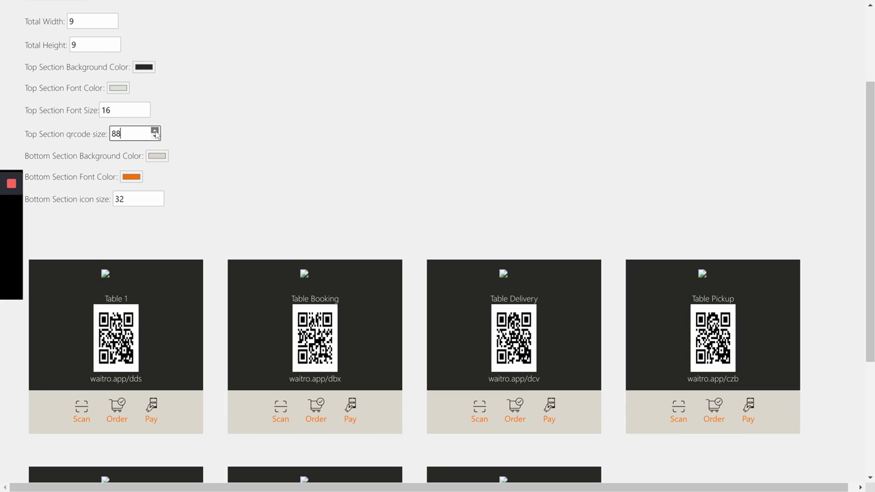
left_click(154, 130)
left_click(155, 131)
left_click(154, 131)
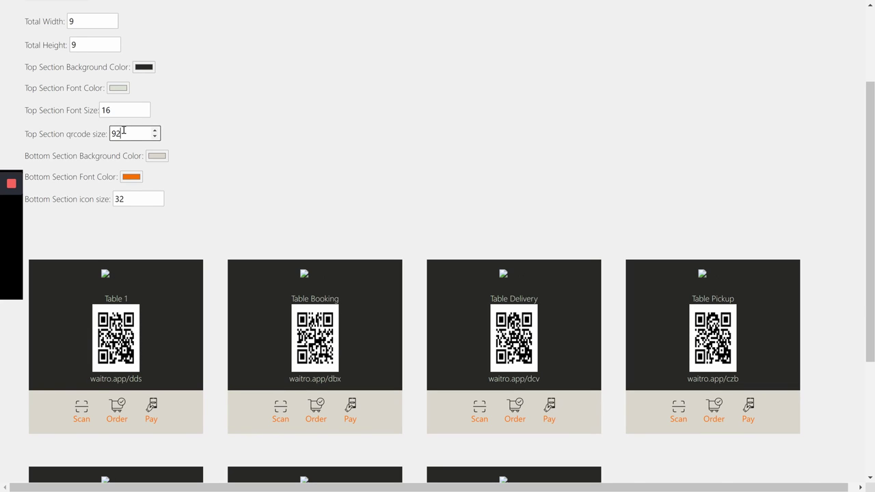
key("BackSpace")
key("BackSpace")
type("116")
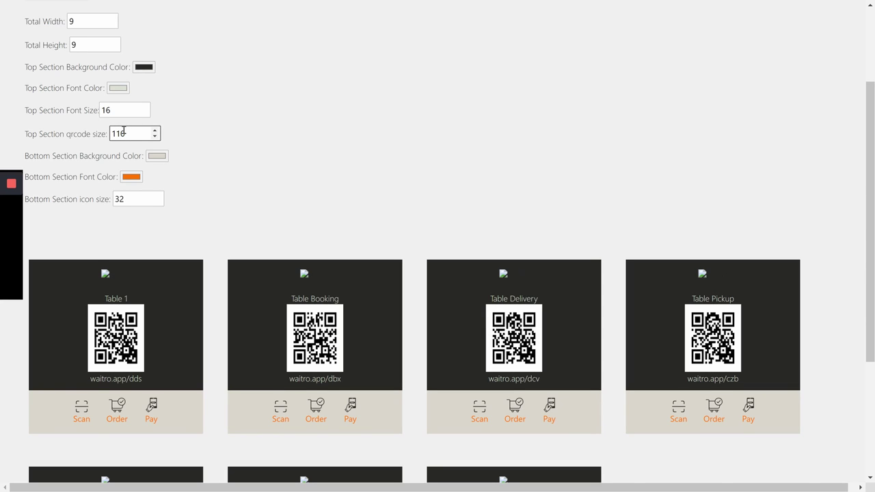
key("BackSpace")
key("BackSpace")
type("20")
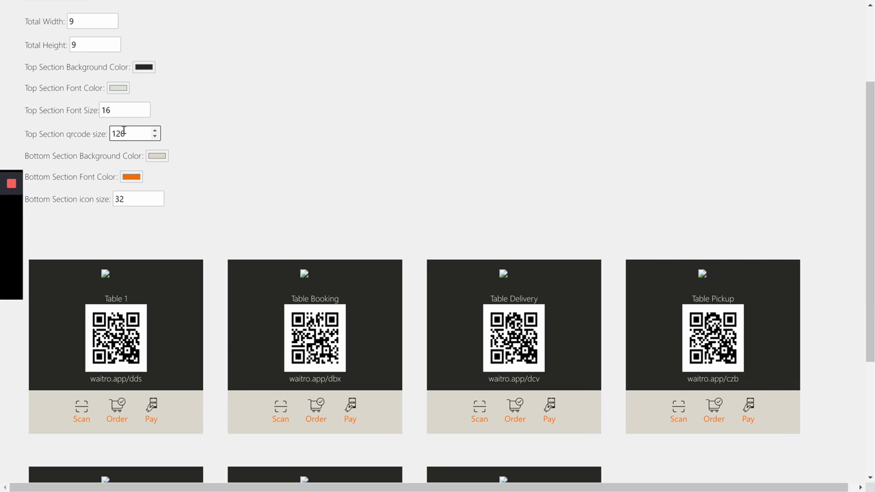
Step: Set the top section font size of the table code cards to 21
left_click(145, 106)
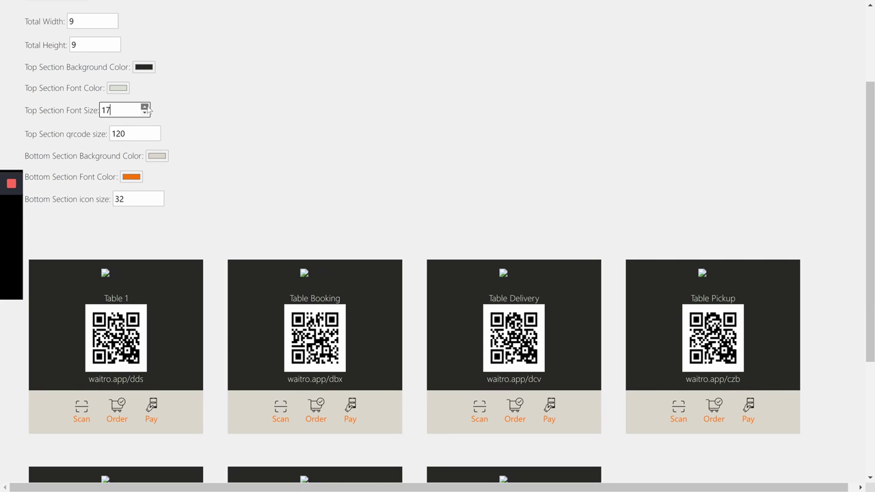
left_click(145, 107)
left_click(145, 106)
left_click(145, 106)
left_click(145, 107)
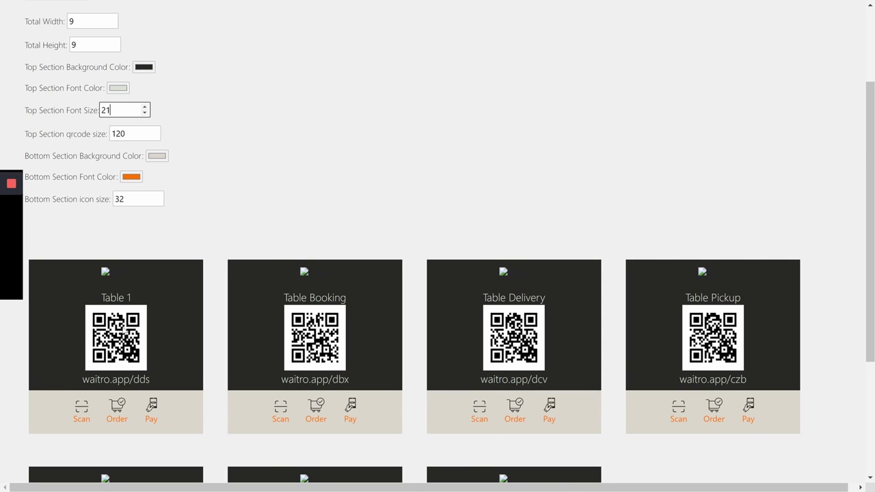
Step: Look over all the table code cards and return to the table map
scroll(201, 377, "down", 2)
scroll(201, 378, "down", 1)
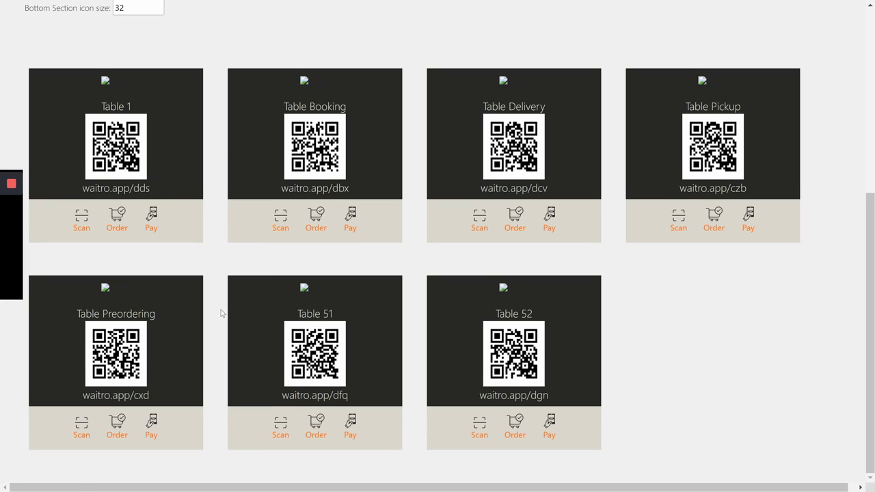
scroll(221, 313, "up", 5)
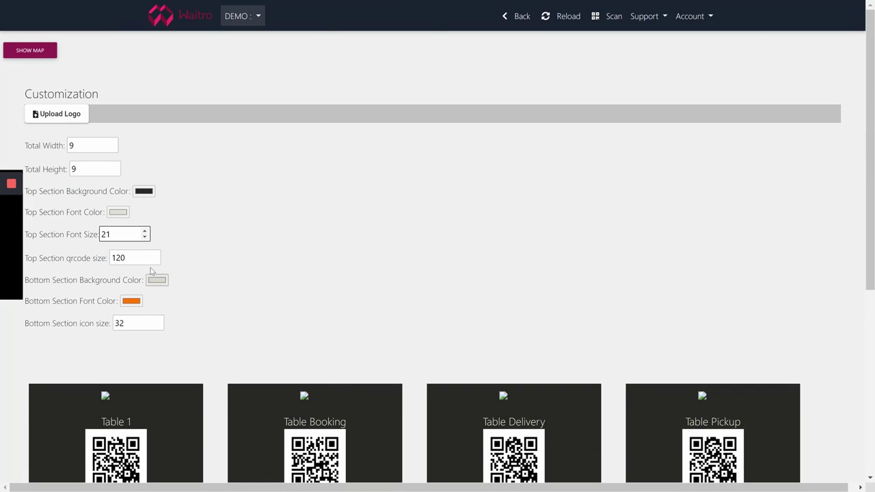
left_click(39, 54)
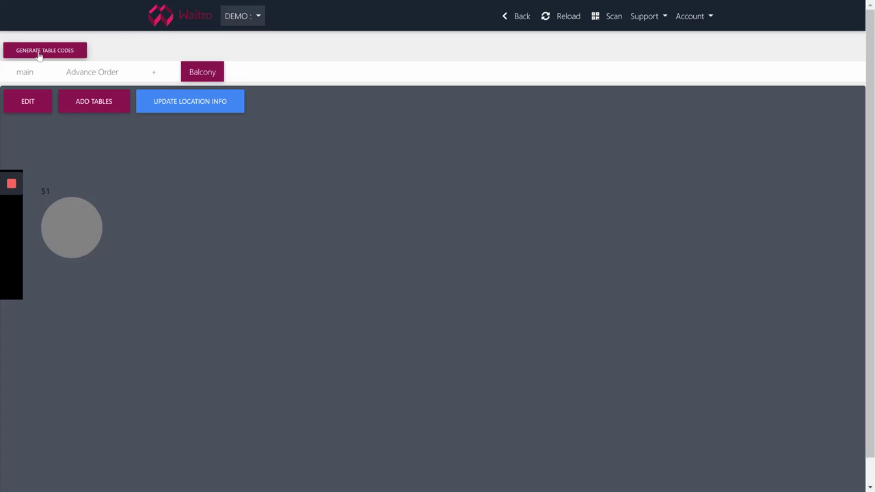